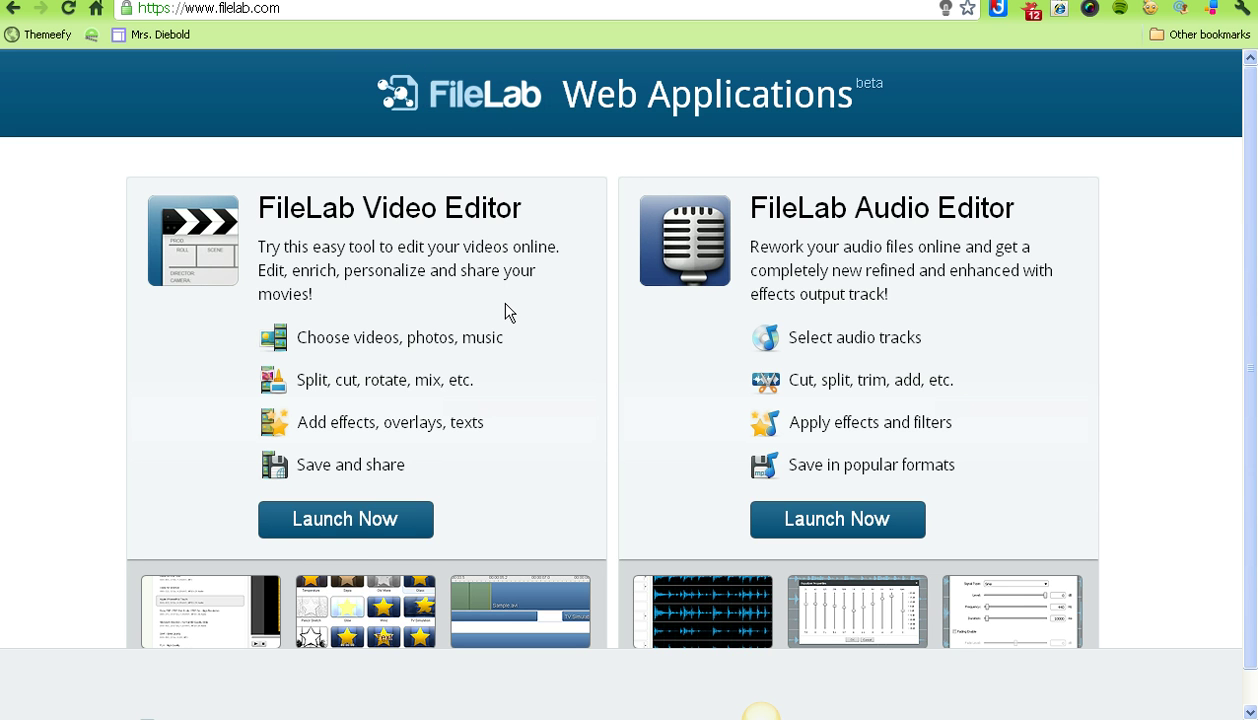
# - Launch the FileLab online video editor to get an empty timeline
pyautogui.click(358, 538)
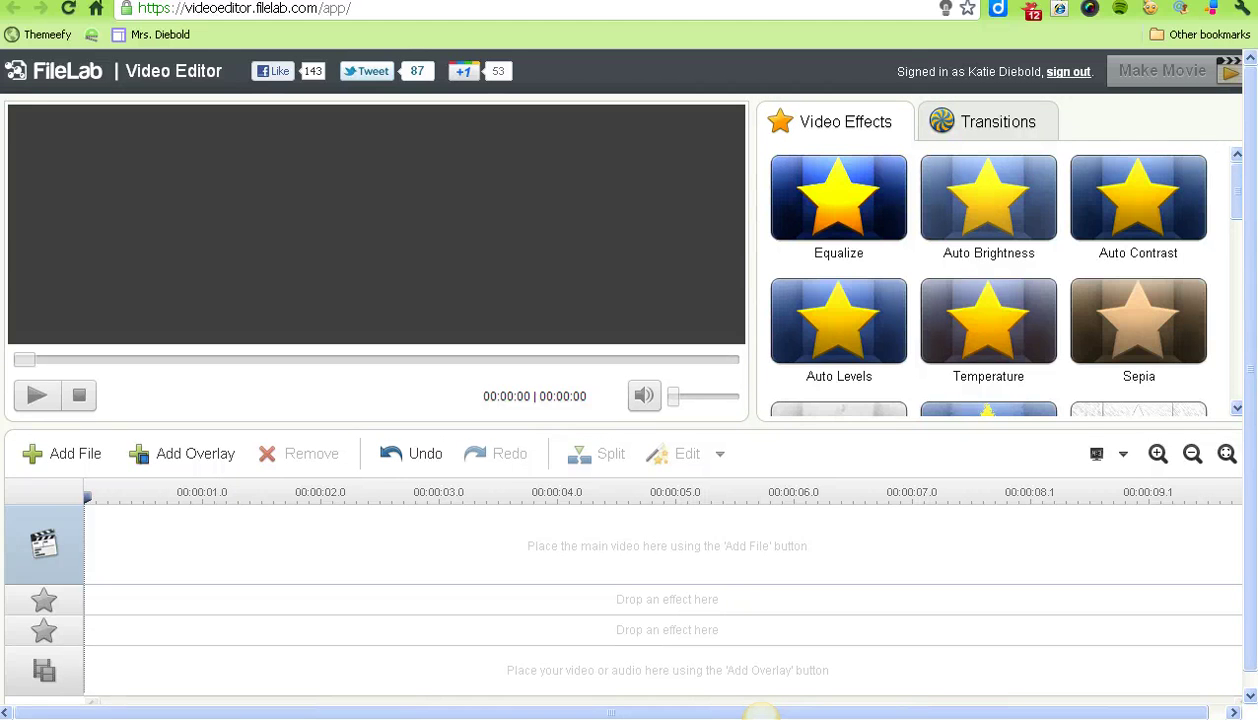
# - Add the talking1 and talking2 images to the main video track
pyautogui.click(75, 458)
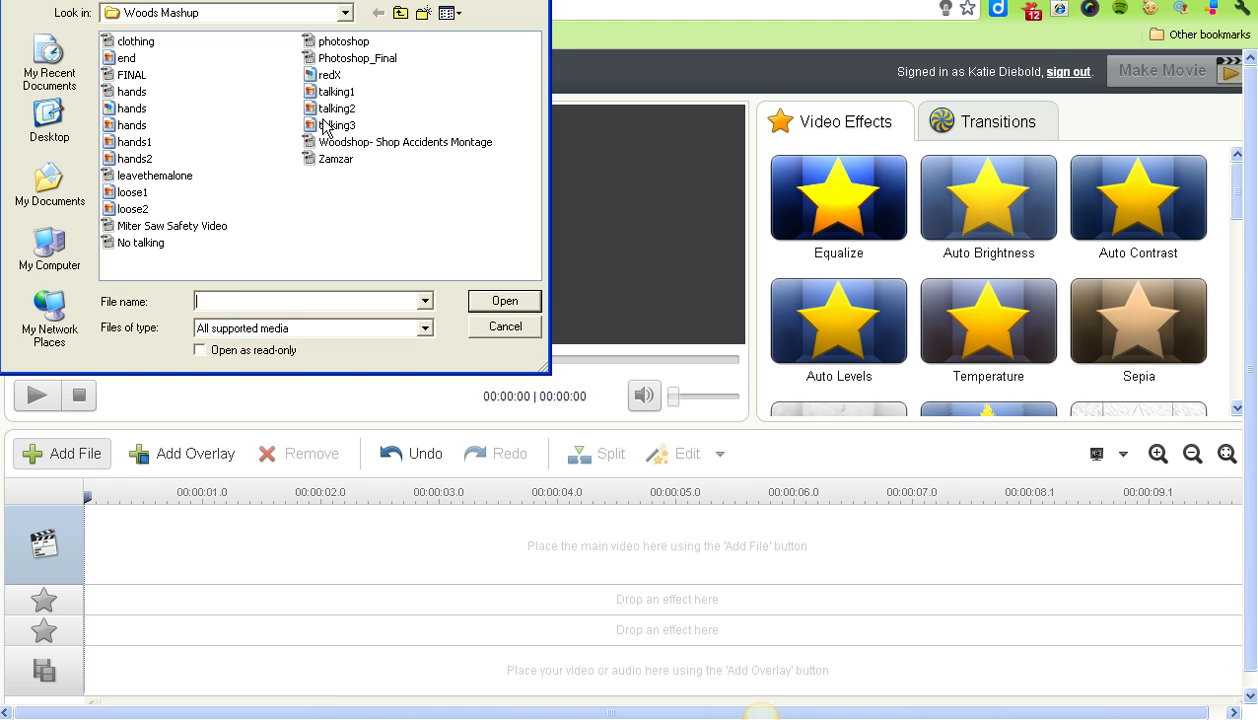
pyautogui.click(335, 91)
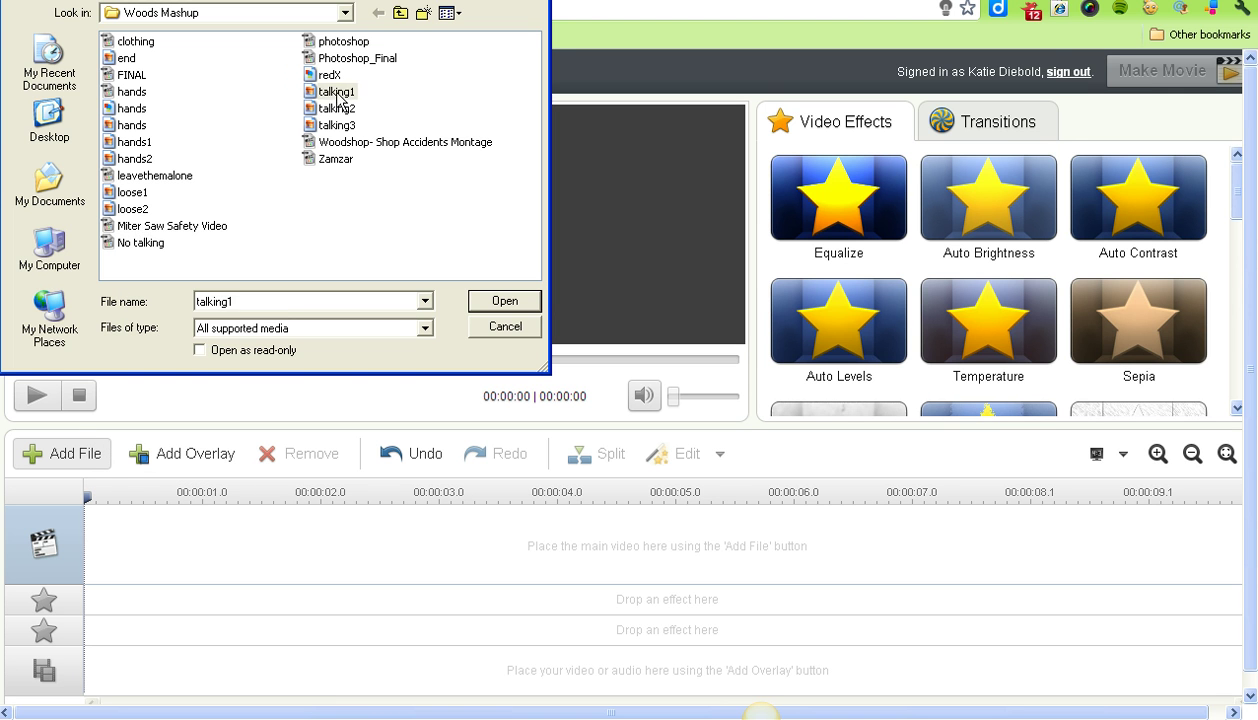
pyautogui.click(505, 303)
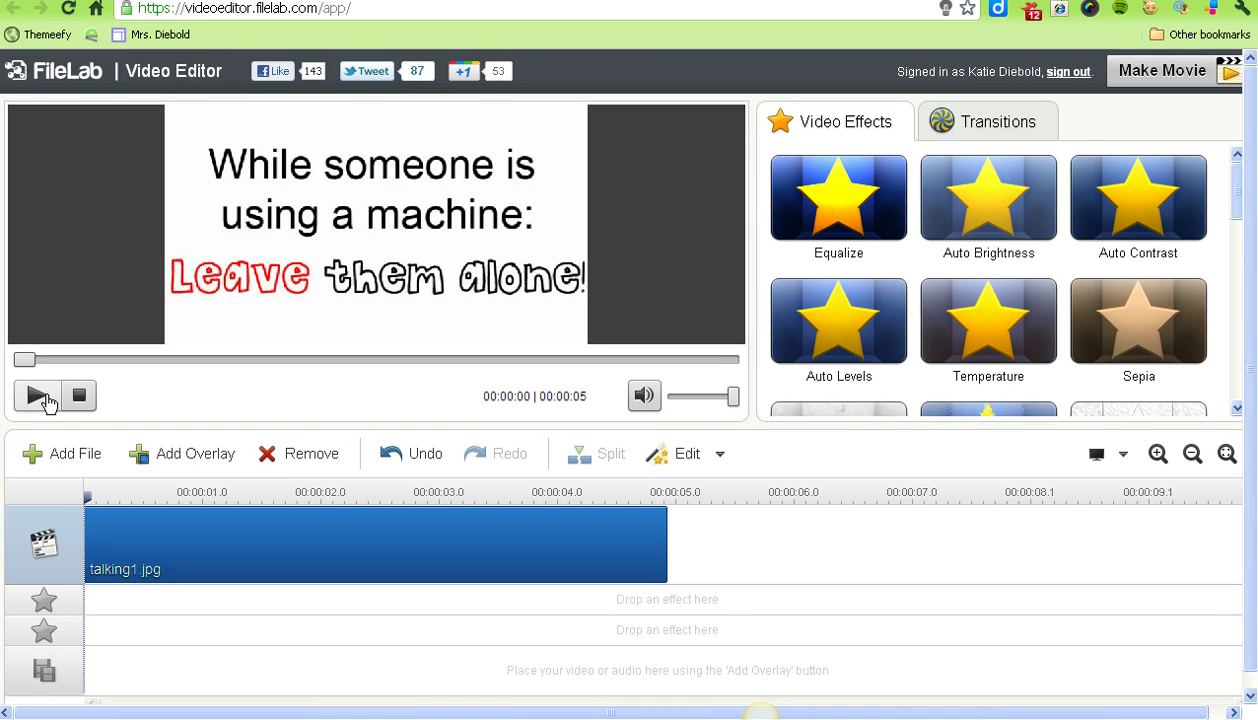
pyautogui.click(55, 459)
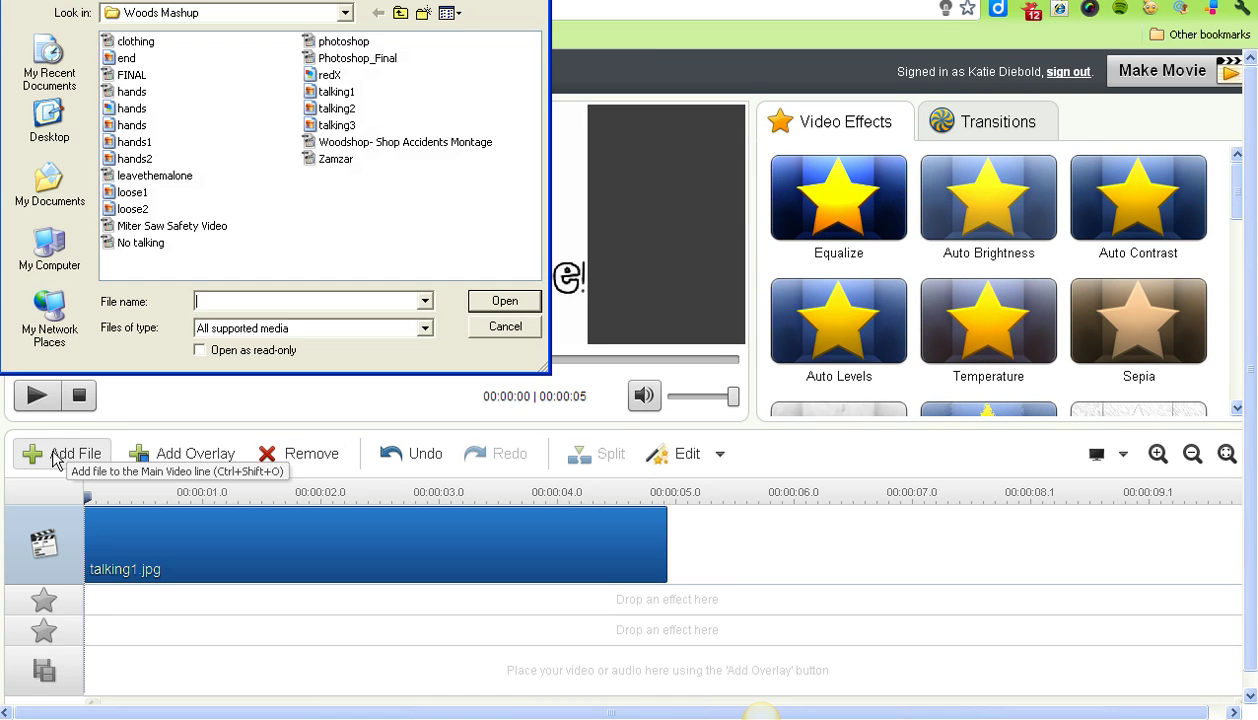
pyautogui.click(336, 109)
pyautogui.click(505, 299)
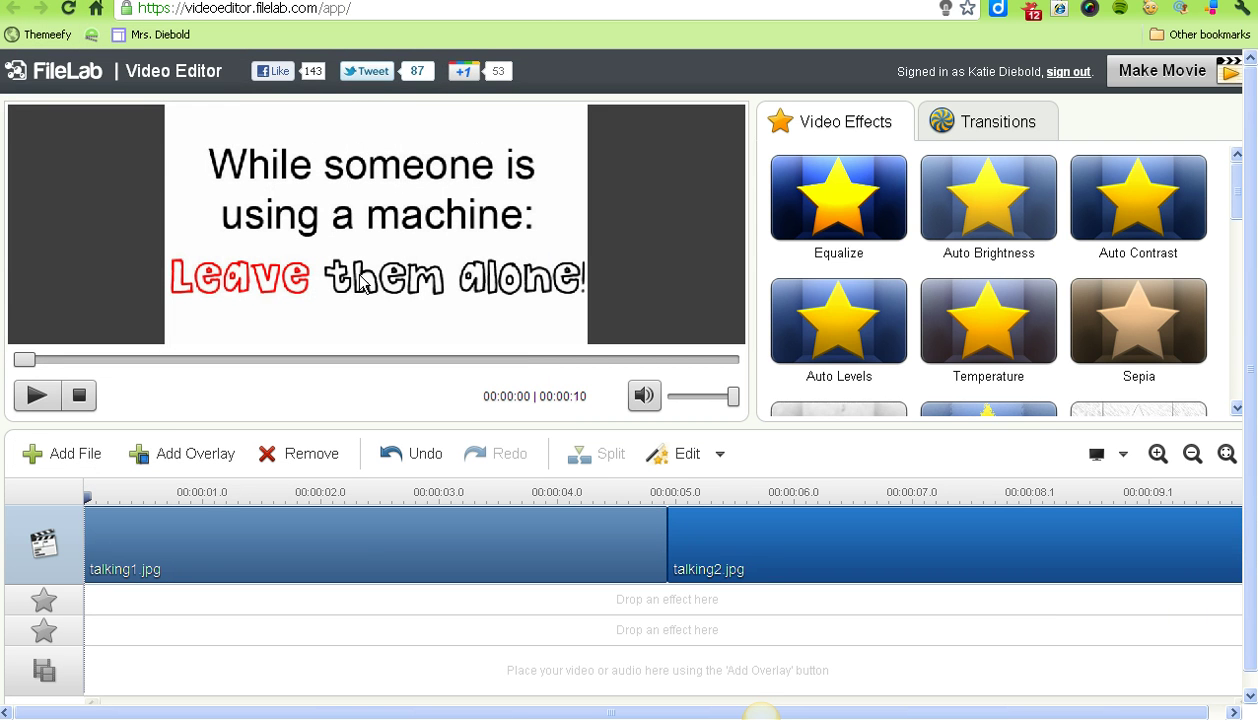
# - Trim the talking1 and talking2 clips to about two seconds each
pyautogui.click(667, 570)
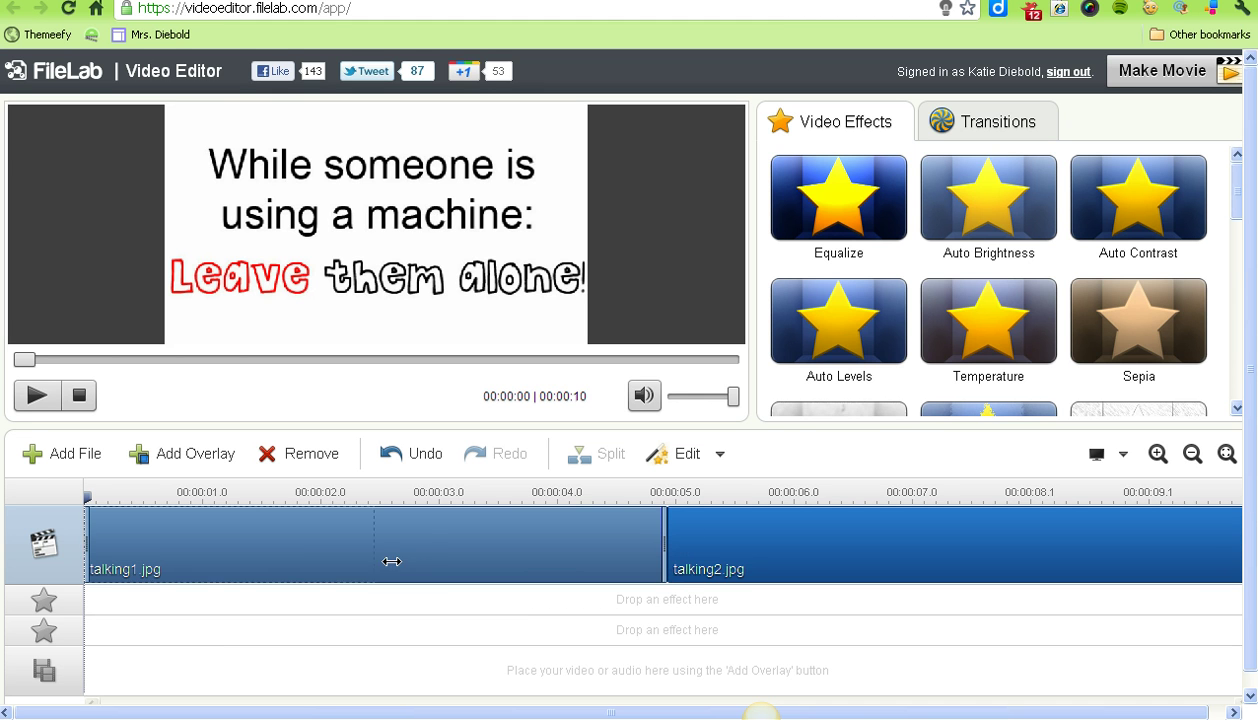
pyautogui.moveTo(320, 554); pyautogui.dragTo(321, 554)
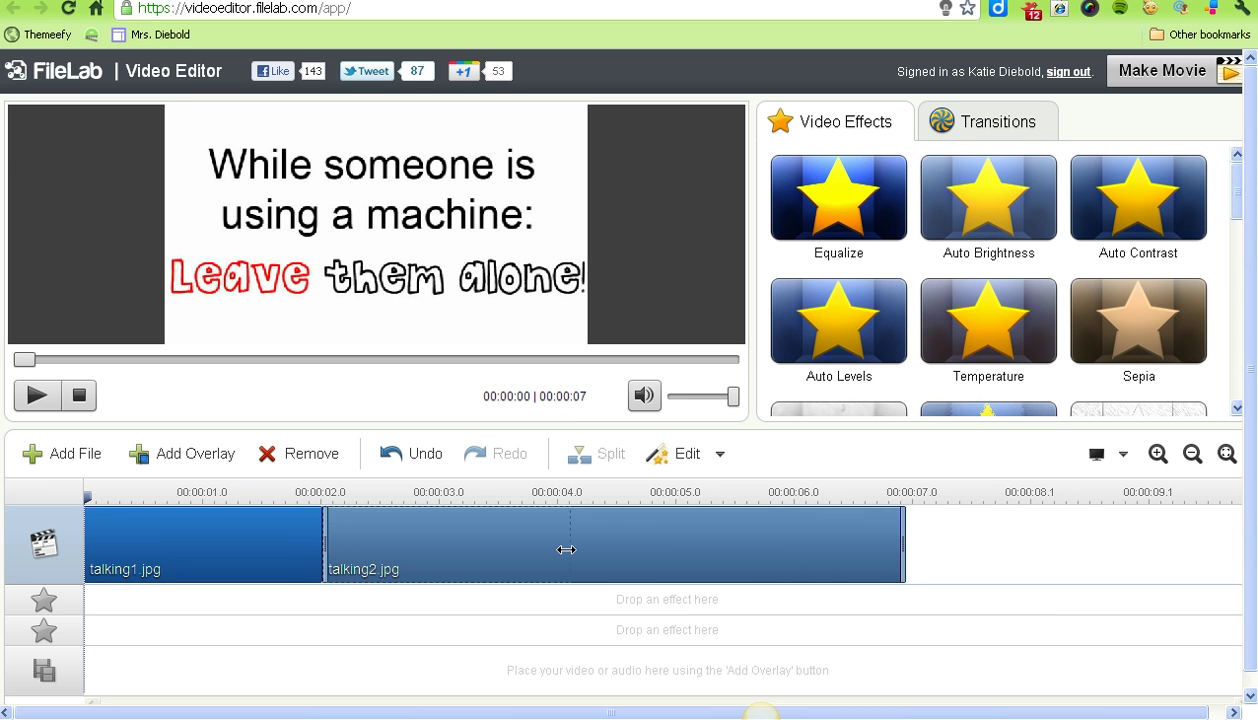
pyautogui.moveTo(566, 549); pyautogui.dragTo(557, 549)
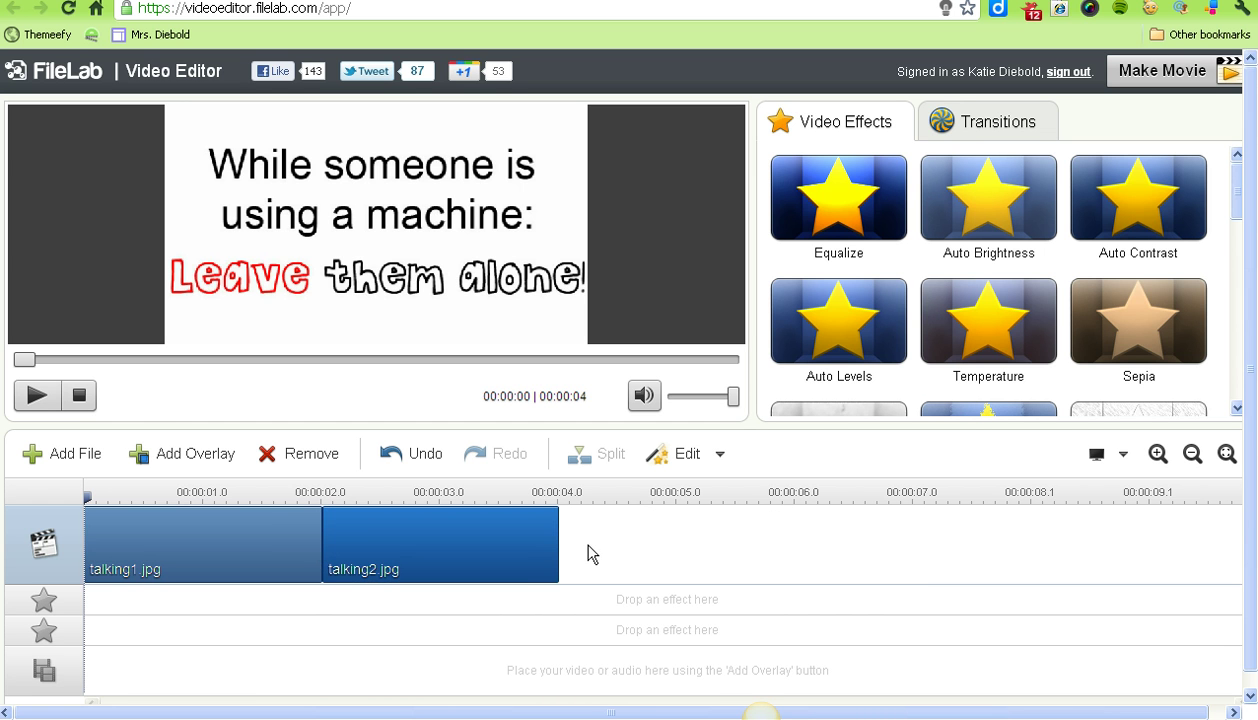
# - Add talking3 after talking2 and trim it to about two seconds
pyautogui.click(83, 465)
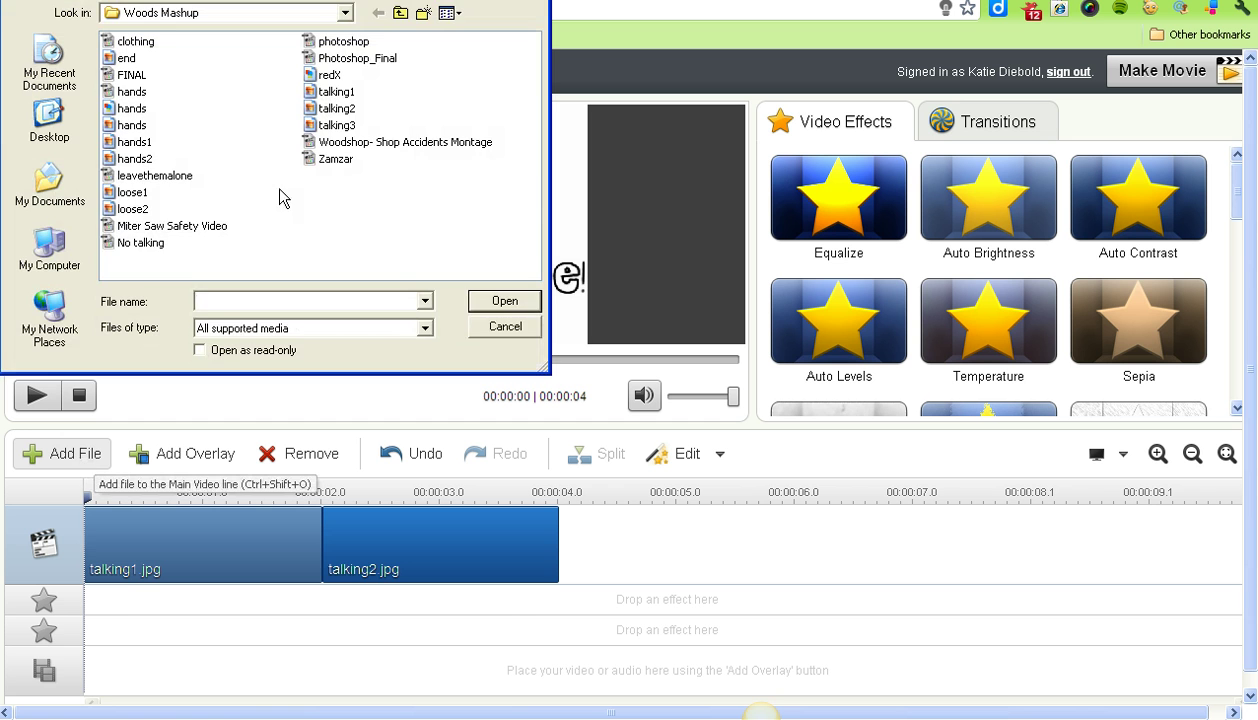
pyautogui.click(337, 125)
pyautogui.click(503, 302)
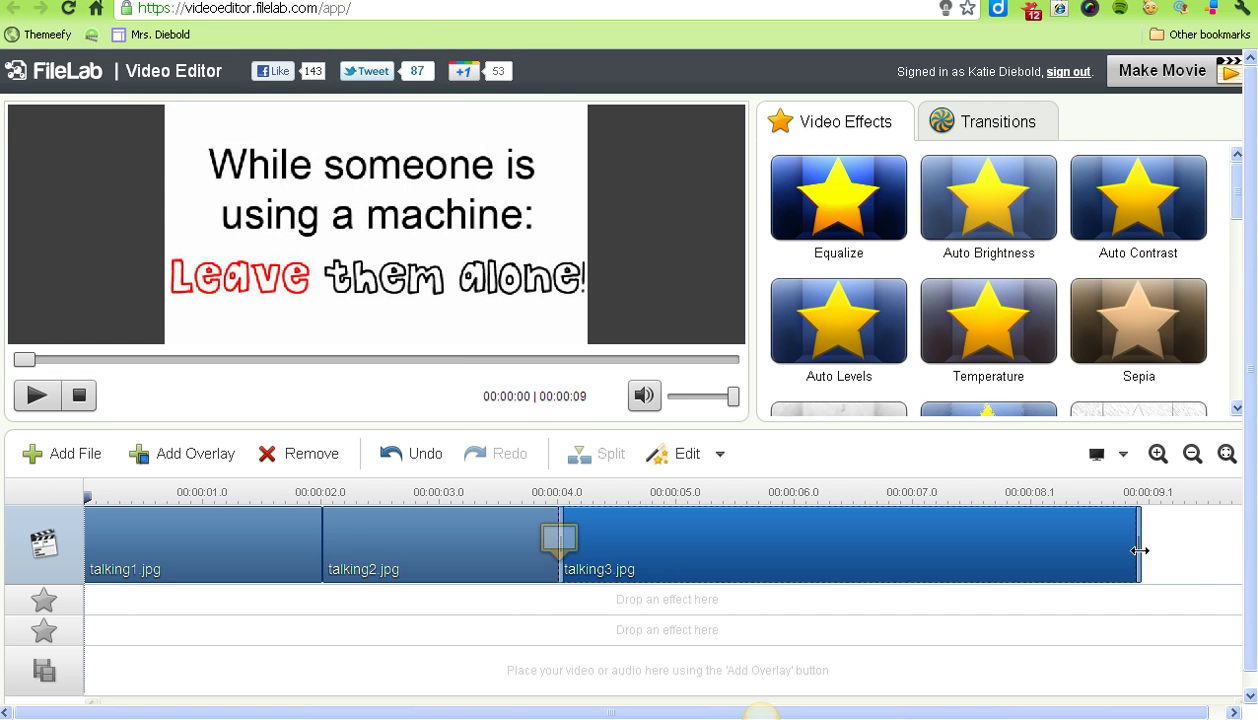
pyautogui.moveTo(798, 541); pyautogui.dragTo(793, 540)
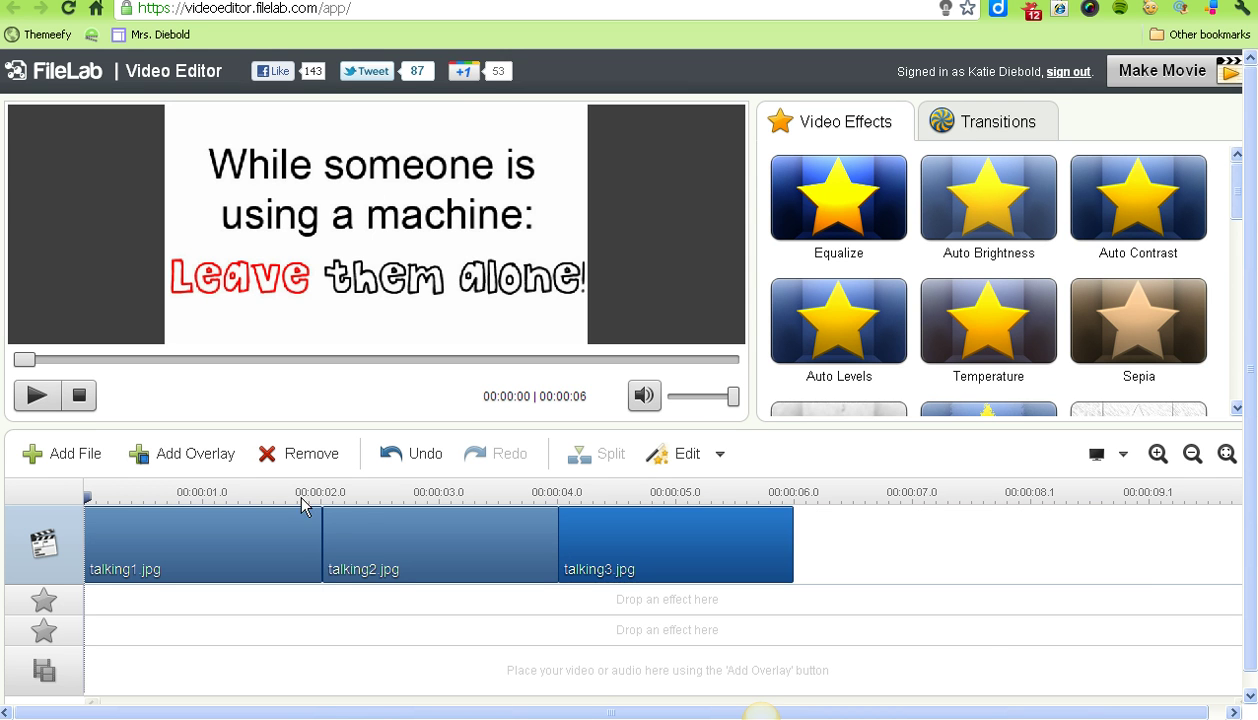
pyautogui.click(88, 463)
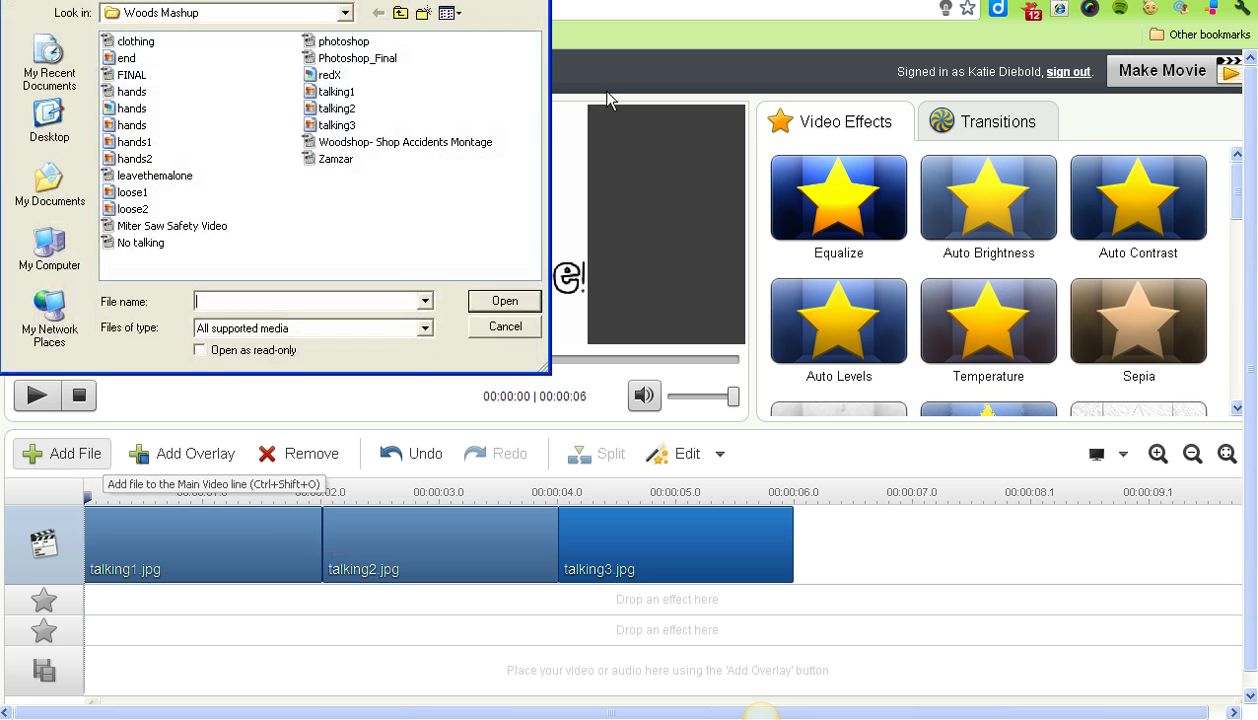
# - Add the No talking video after talking3 and preview the movie
pyautogui.click(141, 243)
pyautogui.click(505, 301)
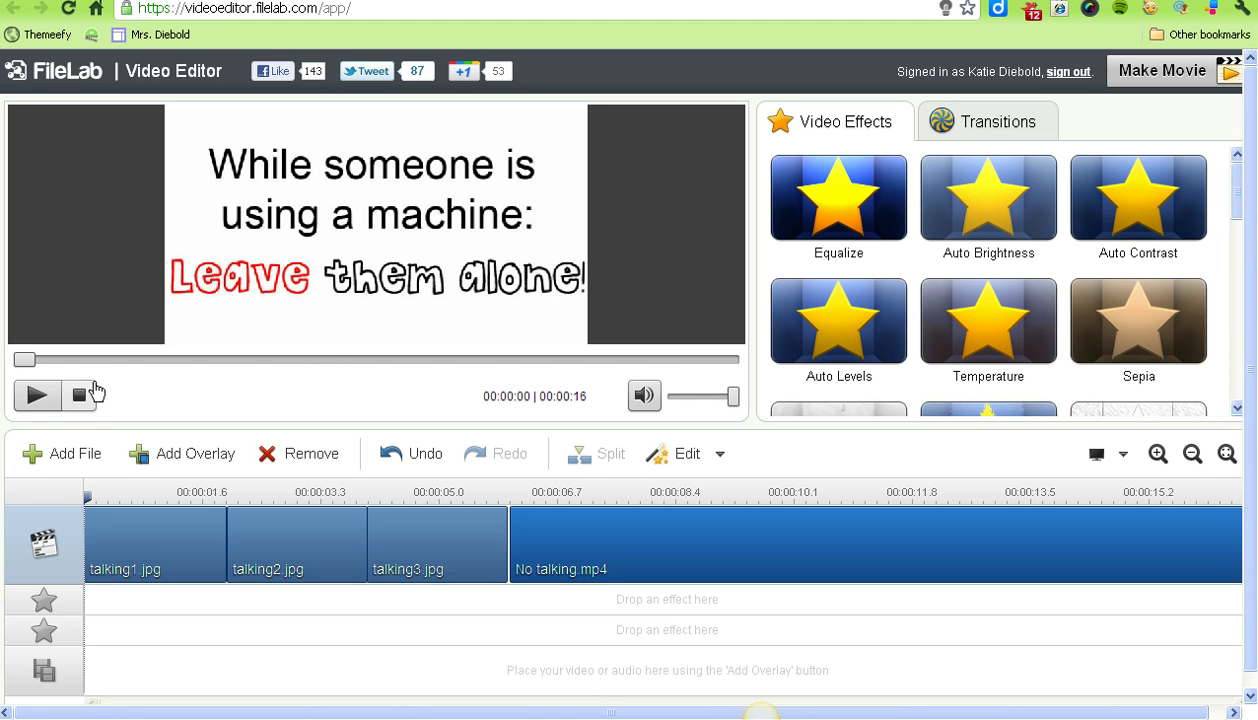
pyautogui.click(40, 398)
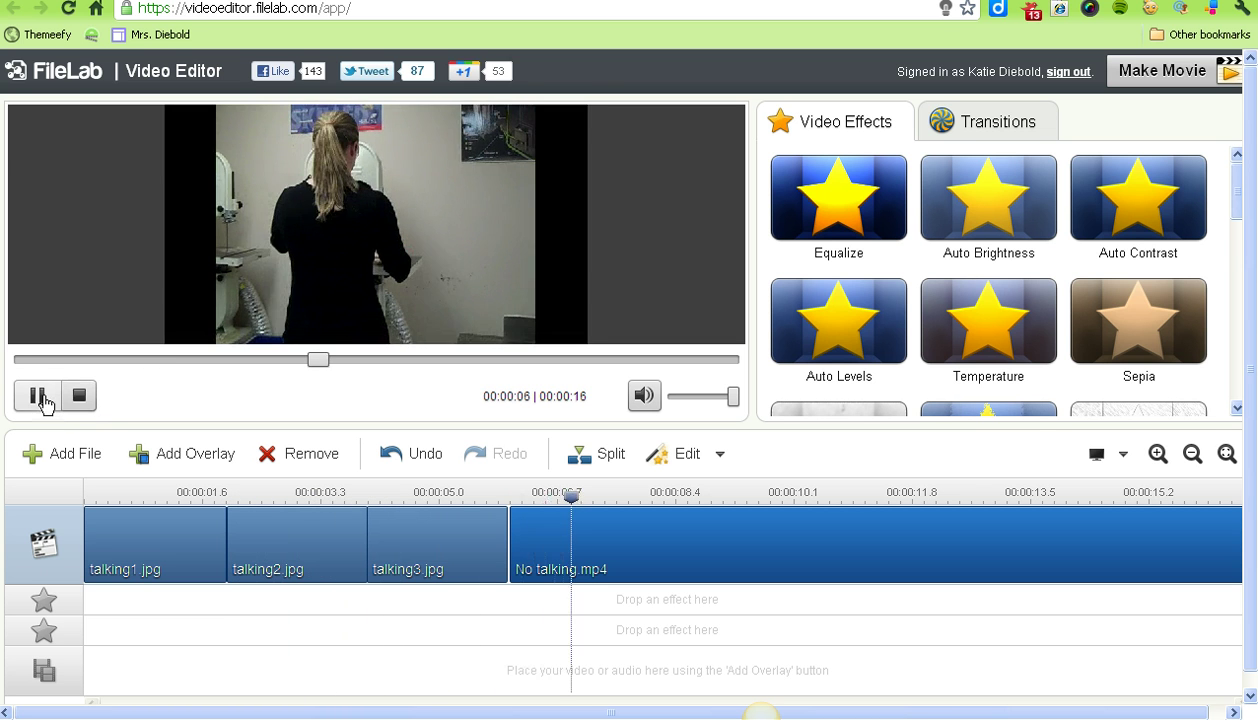
pyautogui.click(50, 402)
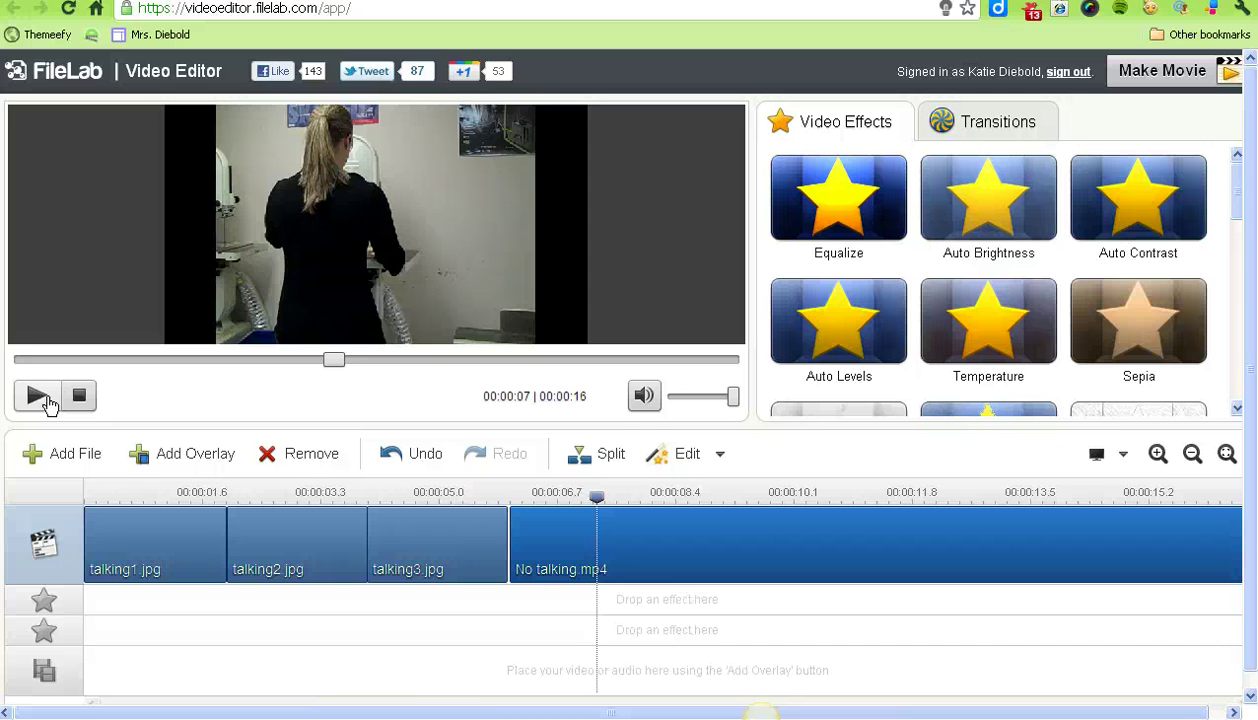
# - Play the preview and set the playhead at a cut point near 00:00:10
pyautogui.click(40, 398)
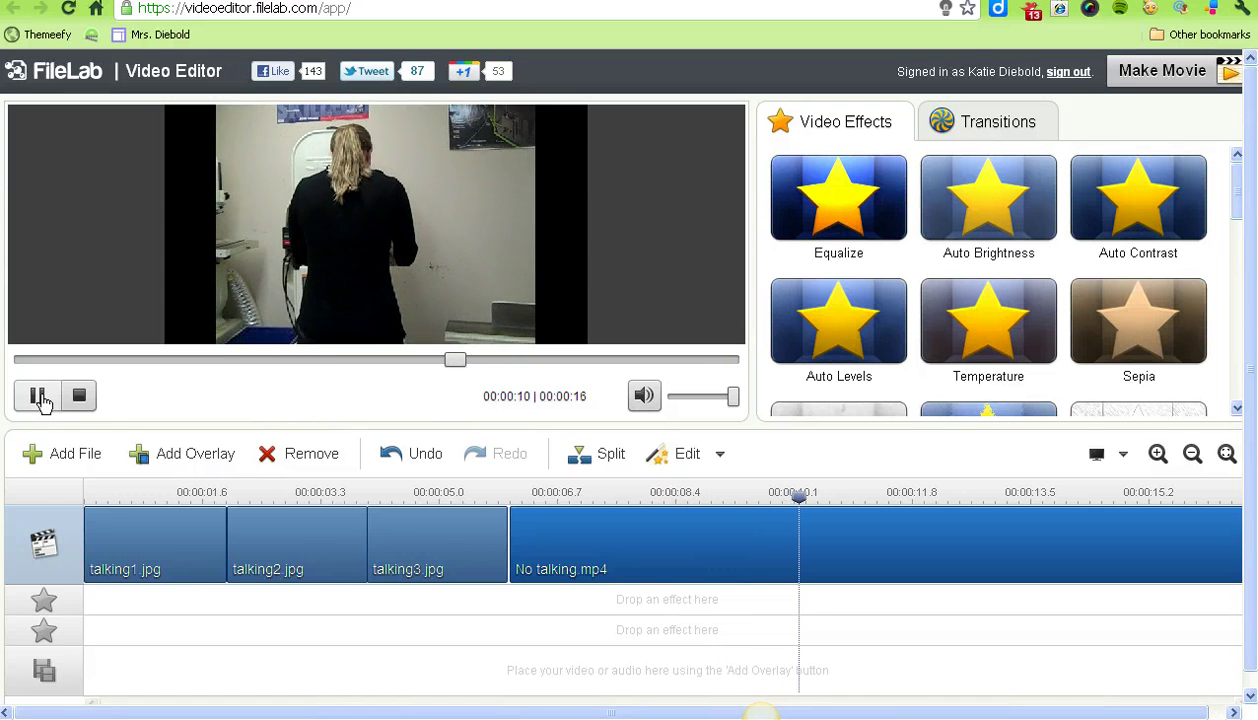
pyautogui.click(37, 396)
pyautogui.moveTo(940, 500); pyautogui.dragTo(722, 498)
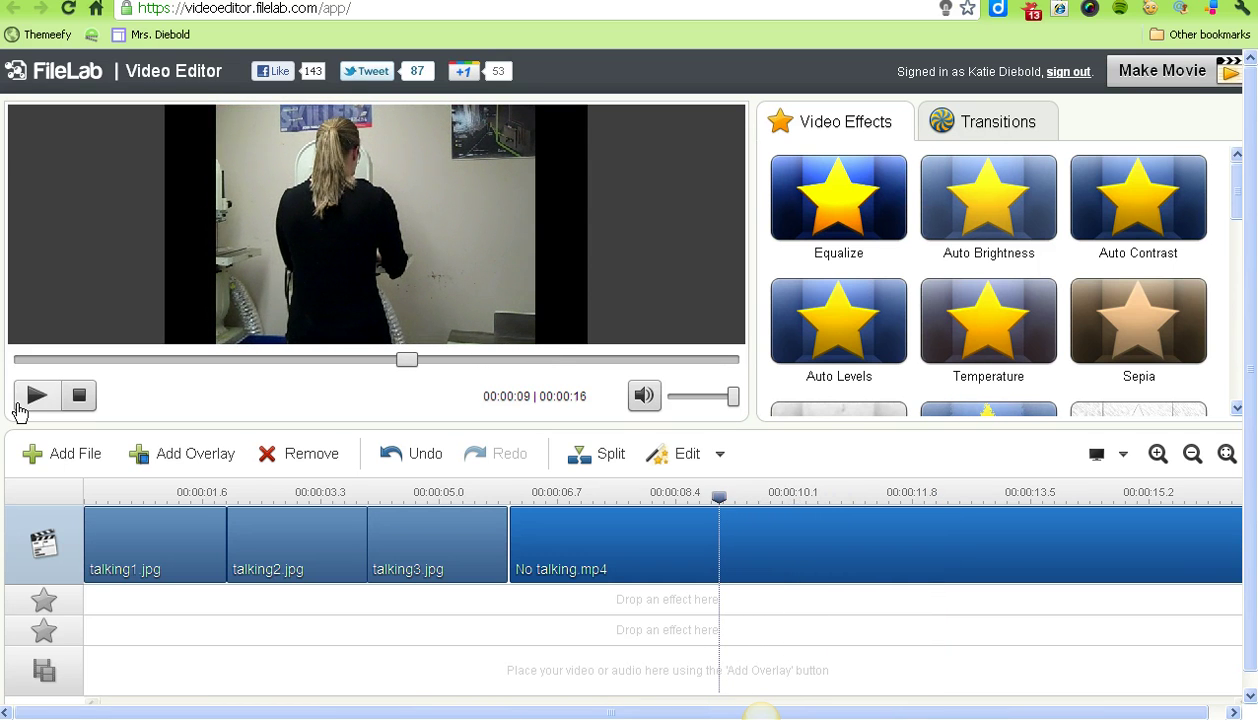
pyautogui.click(35, 398)
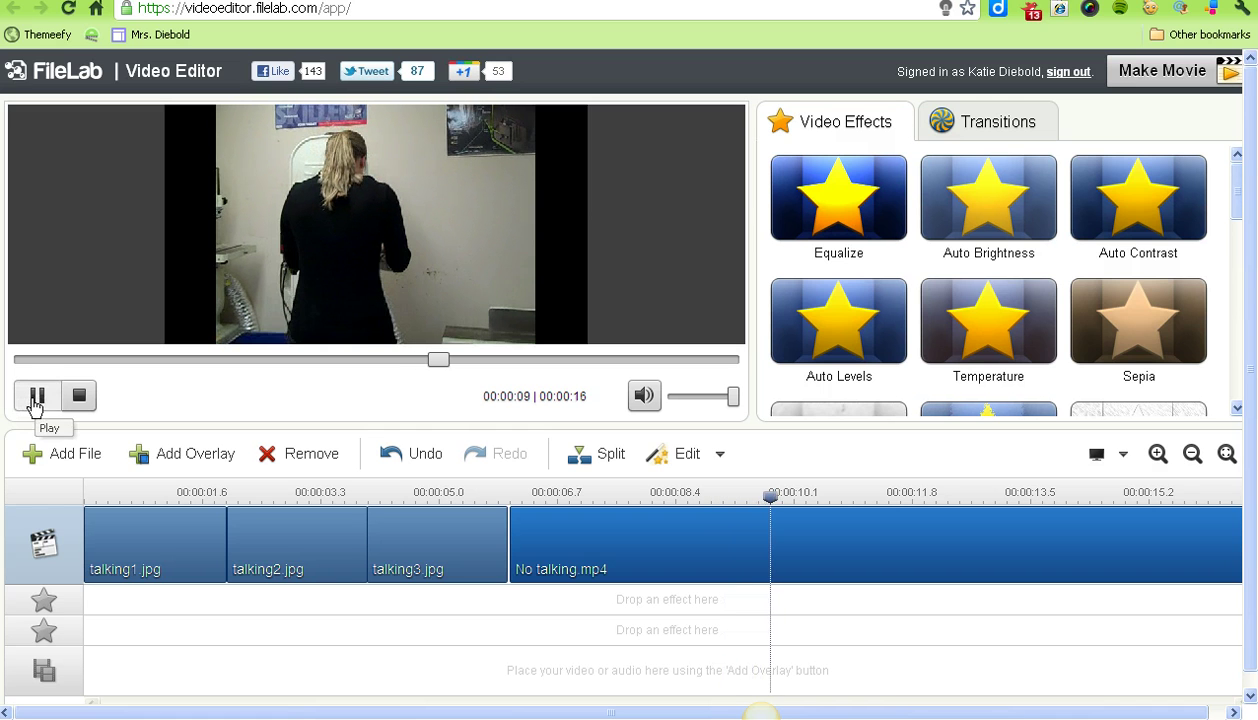
pyautogui.click(35, 398)
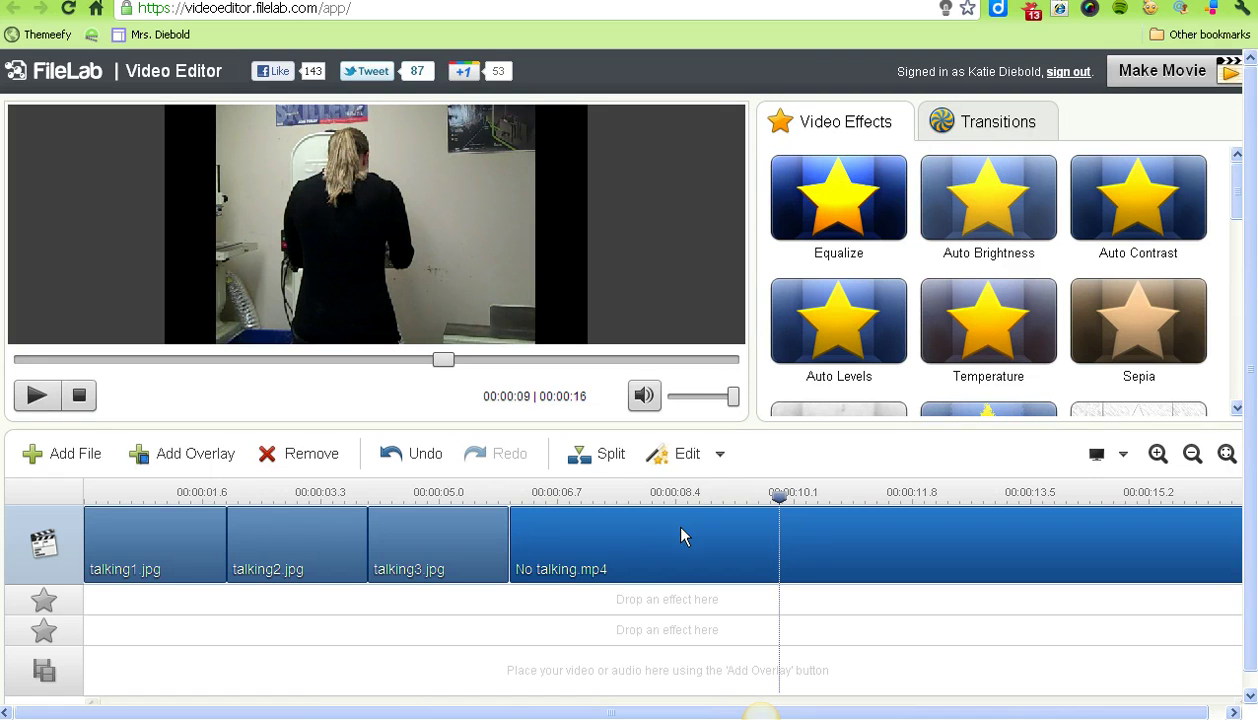
# - Split No talking at the playhead, remove its first piece, and go to Make Movie
pyautogui.moveTo(660, 553)
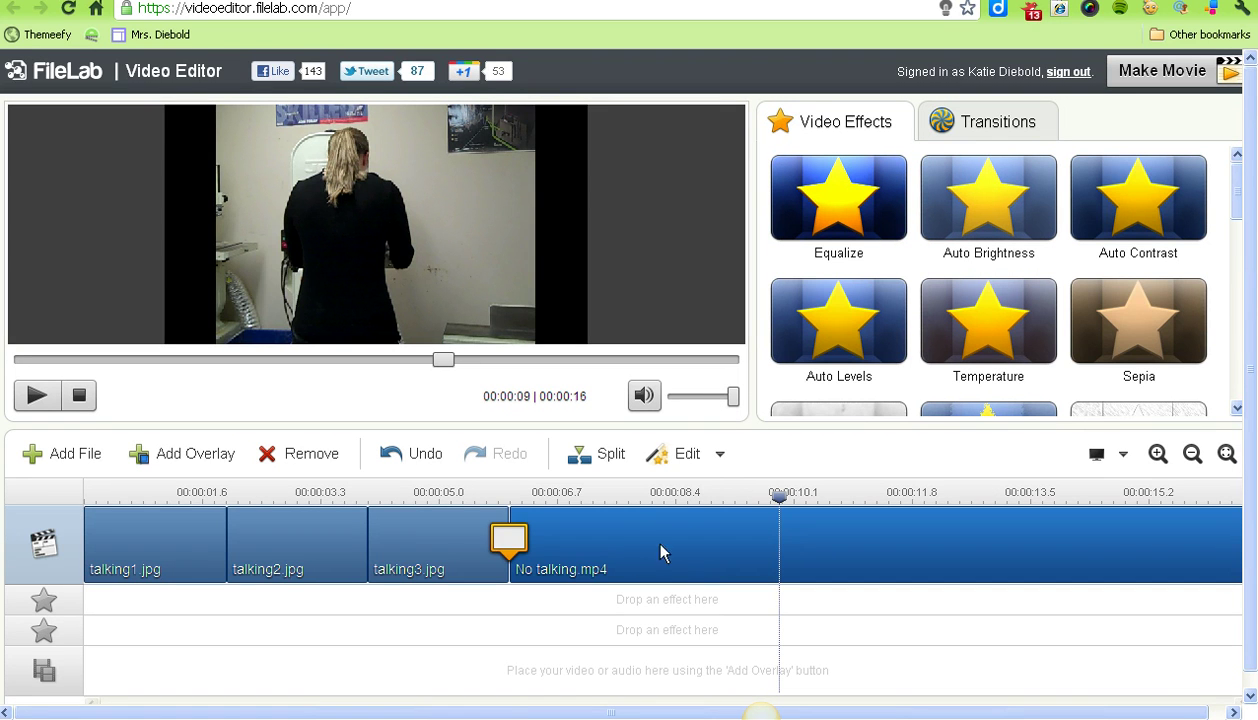
pyautogui.click(597, 456)
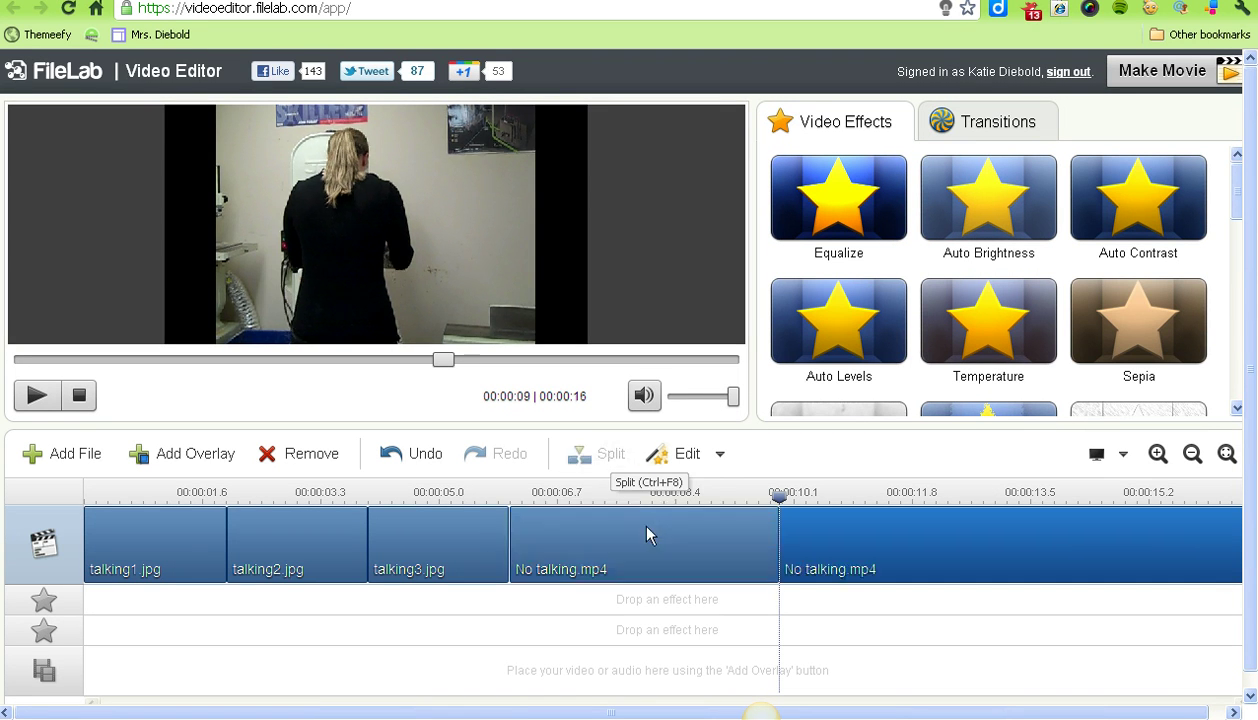
pyautogui.moveTo(659, 539)
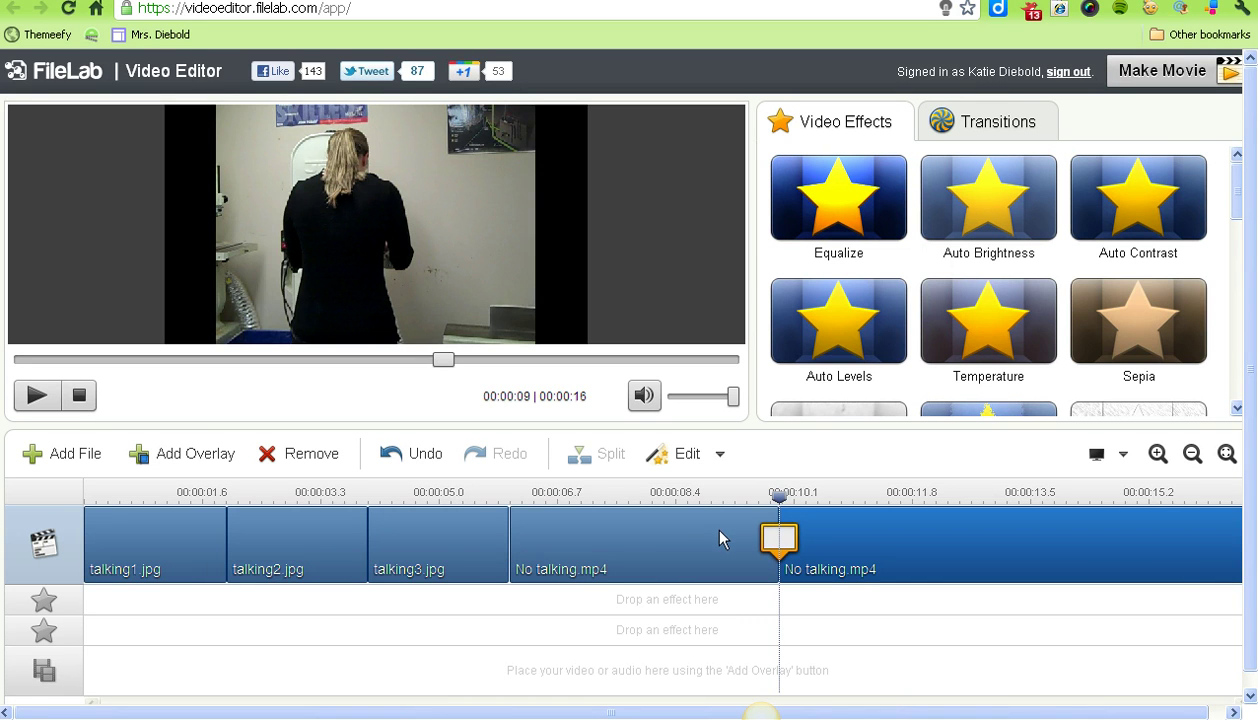
pyautogui.click(620, 555)
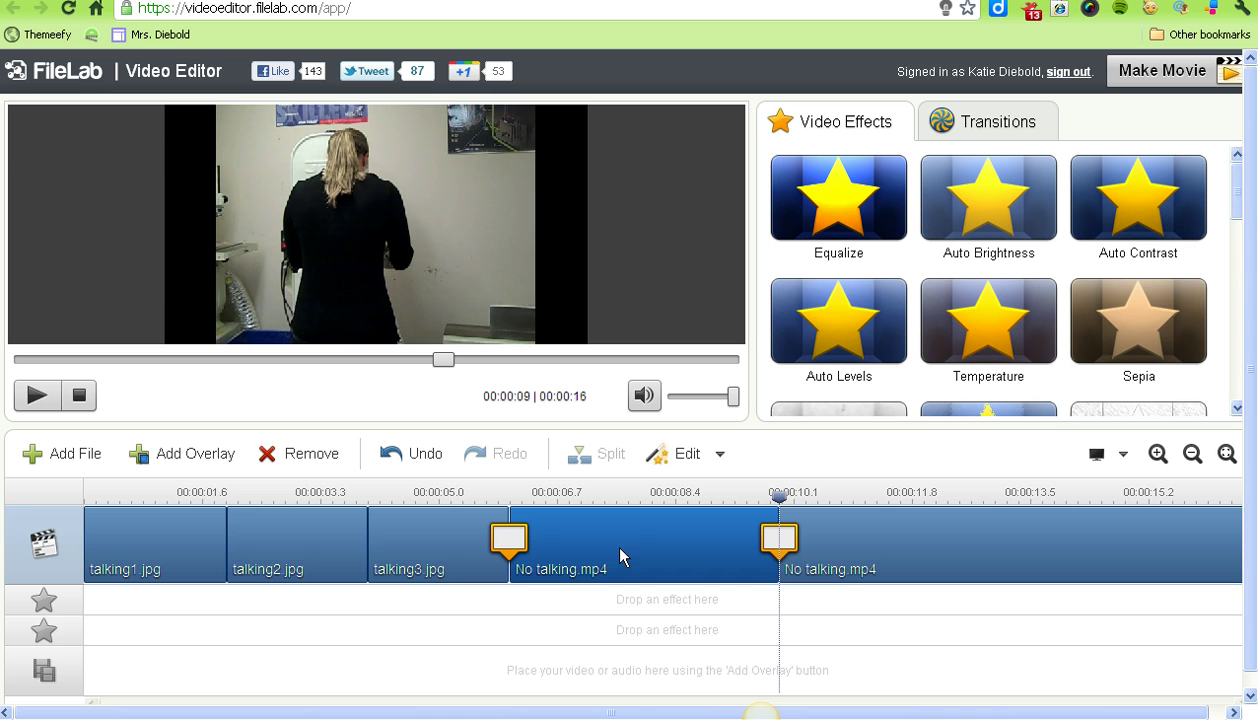
pyautogui.click(306, 457)
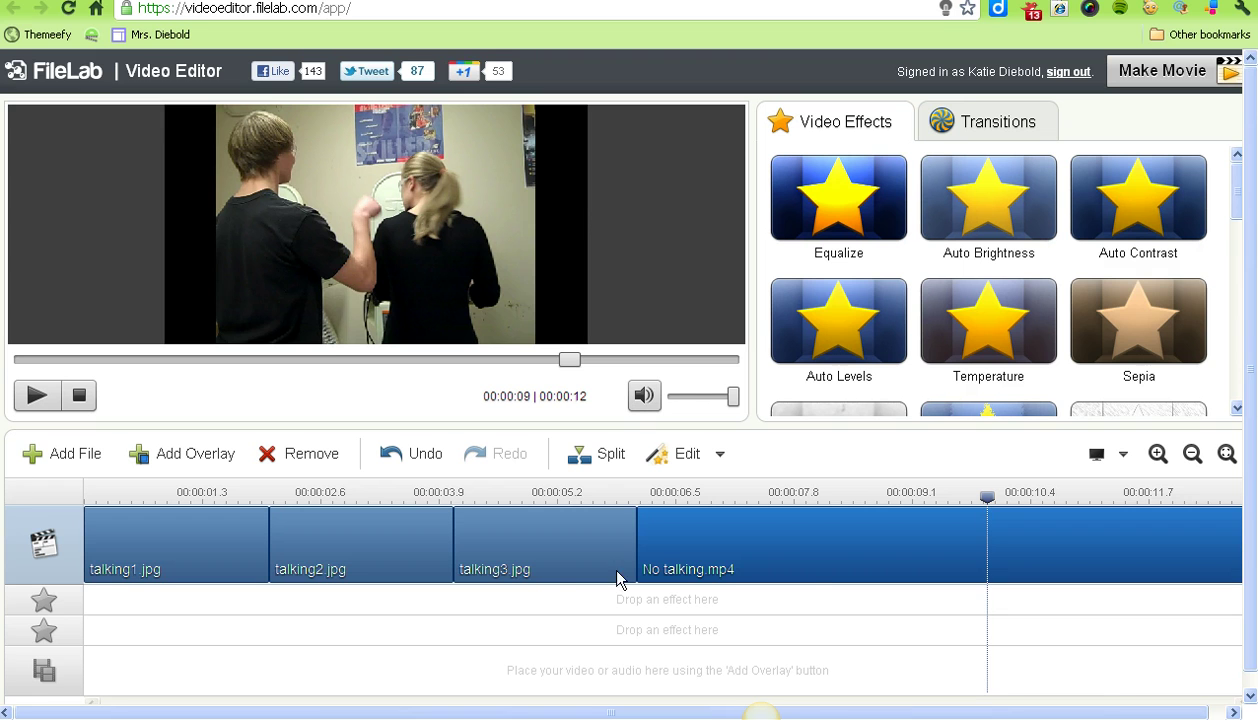
pyautogui.moveTo(790, 581)
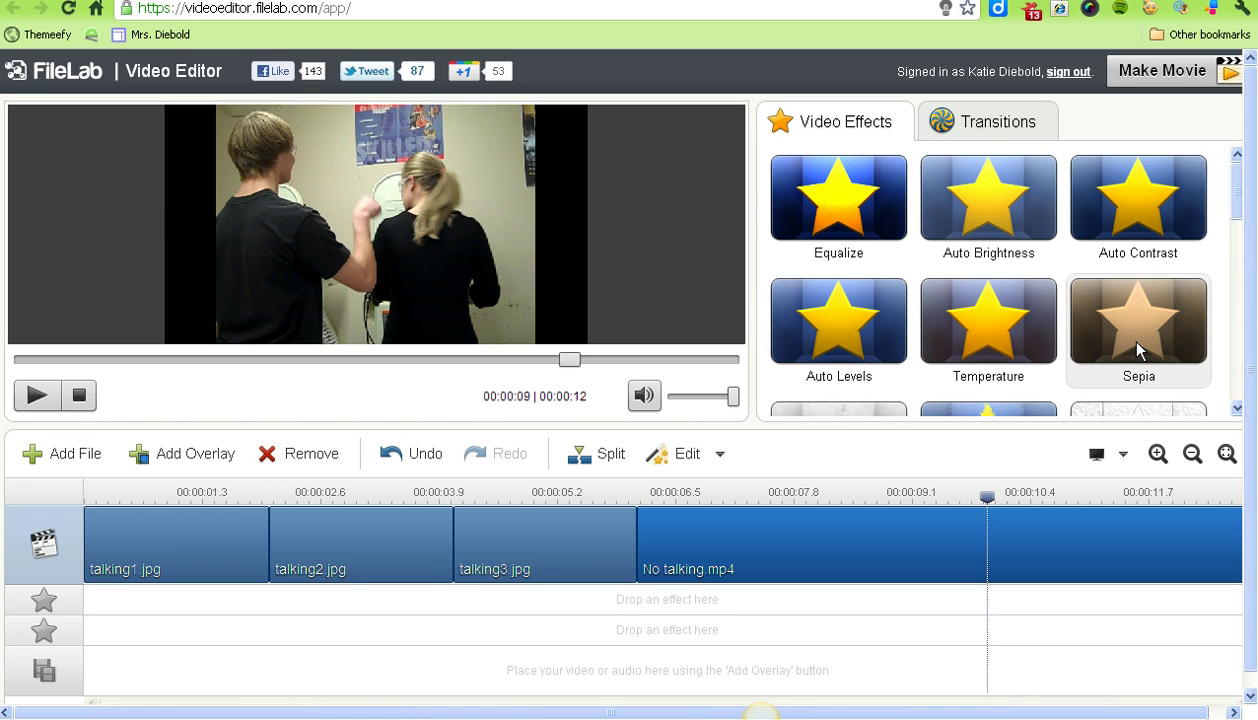
pyautogui.click(1162, 72)
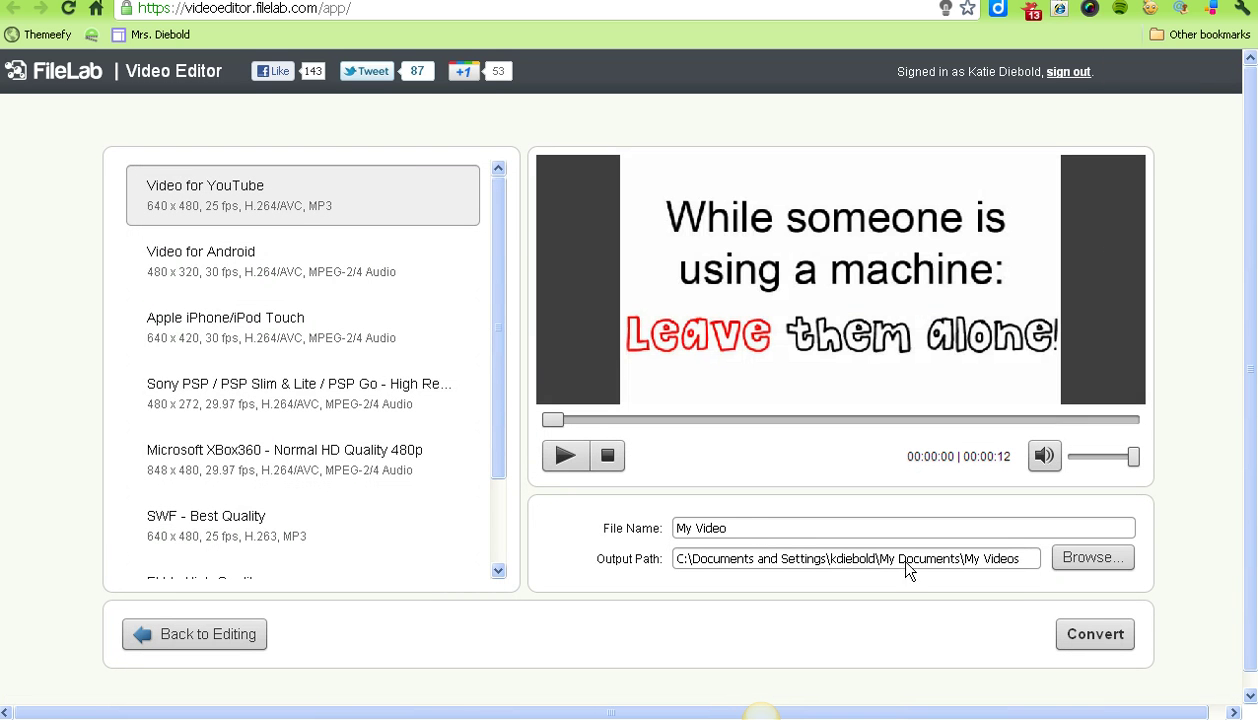
# - Rename the export to TALKING and set its output folder to Desktop\Woods Mashup
pyautogui.tripleClick(757, 524)
pyautogui.write('TALKING')
pyautogui.click(1088, 557)
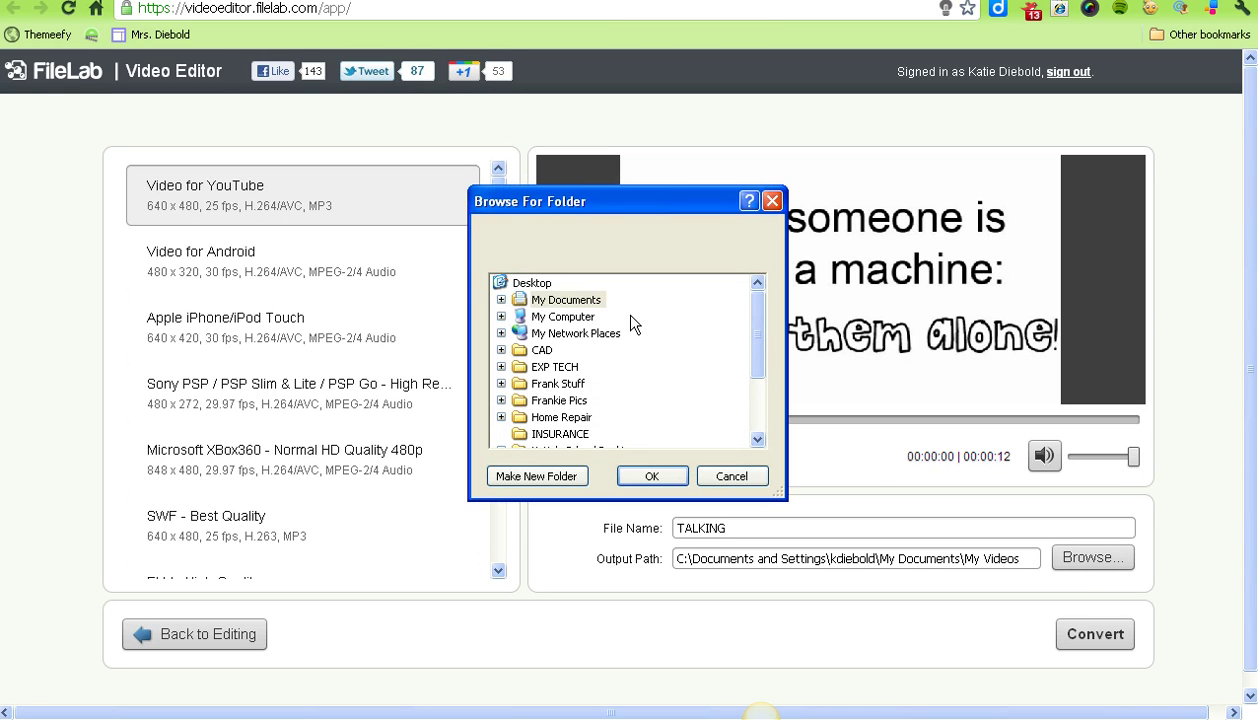
pyautogui.click(758, 387)
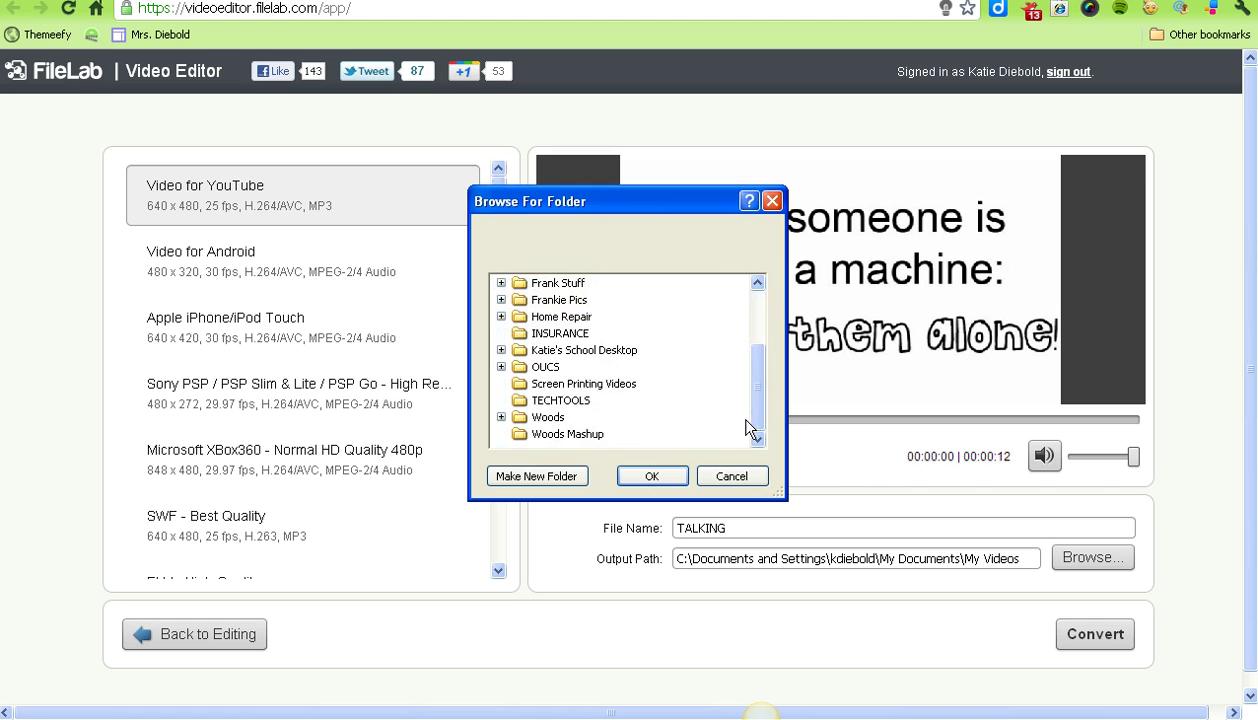
pyautogui.click(595, 440)
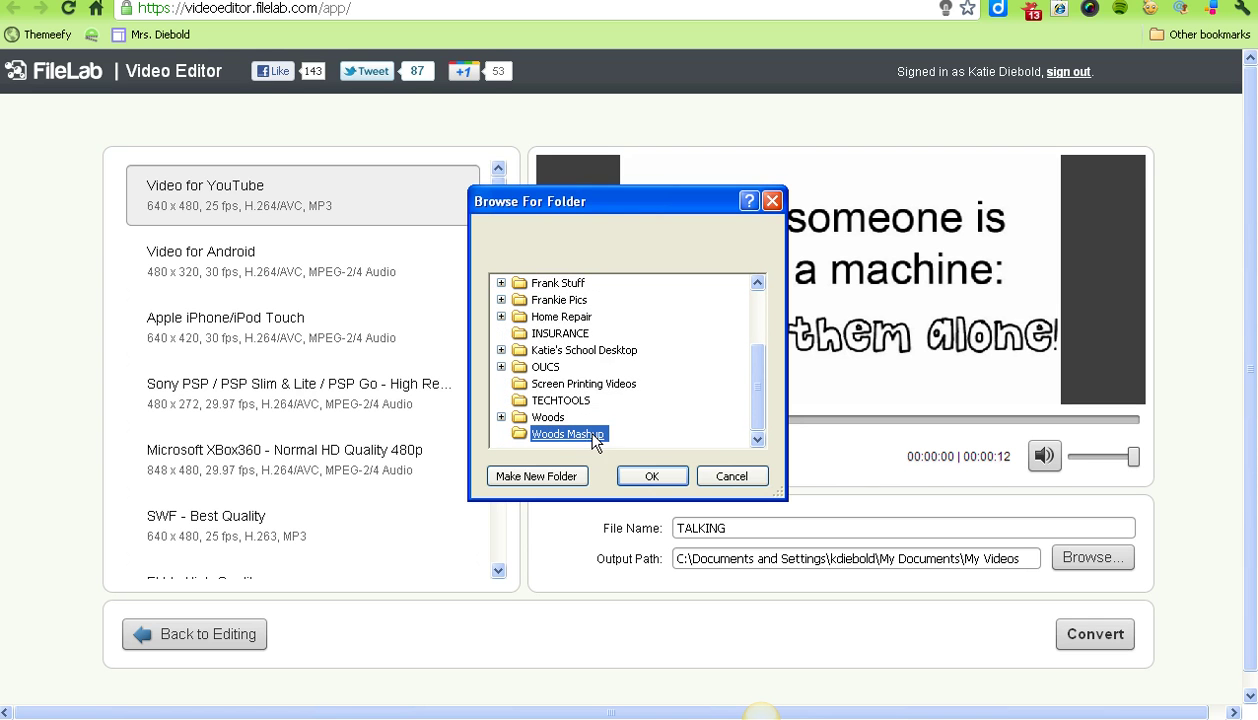
pyautogui.click(656, 488)
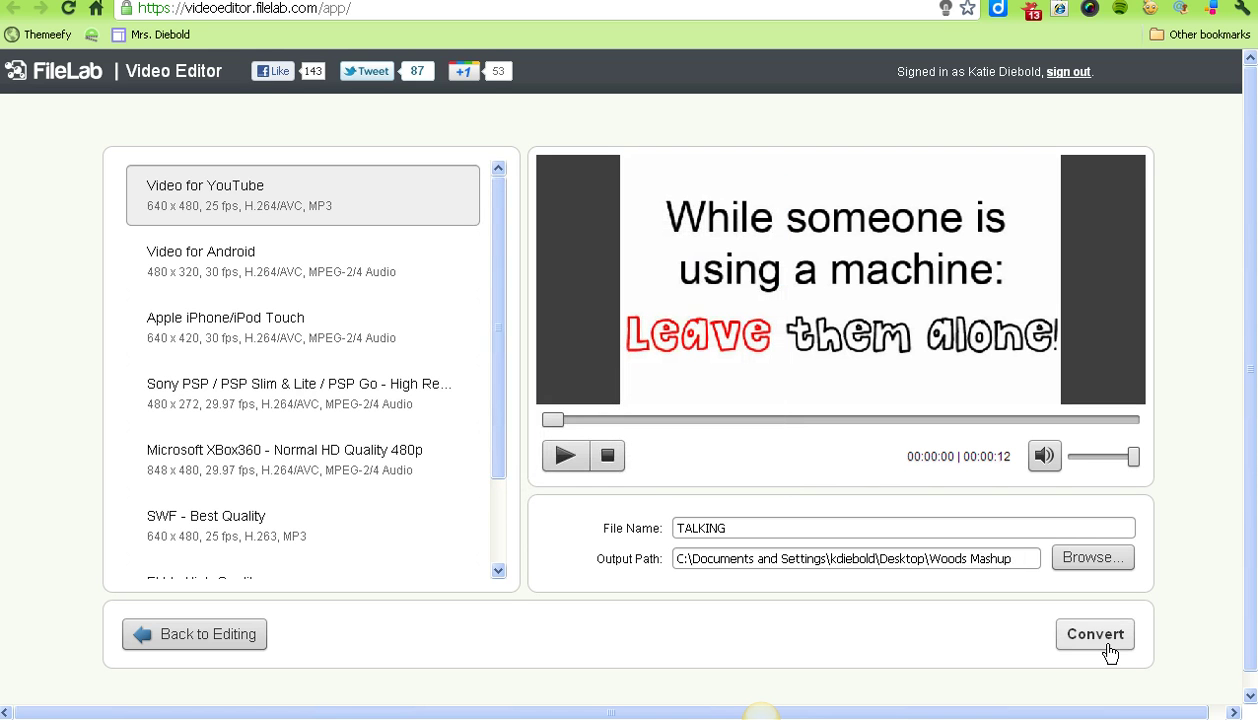